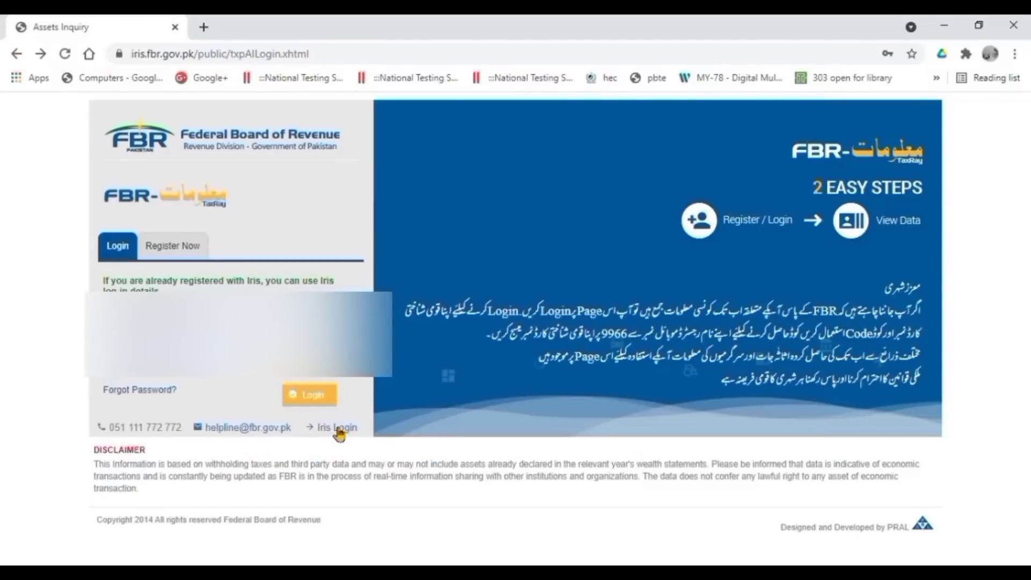
Step: Switch from the Maloomat page to the Iris taxpayer login and sign in with the credentials already filled in
left_click(338, 428)
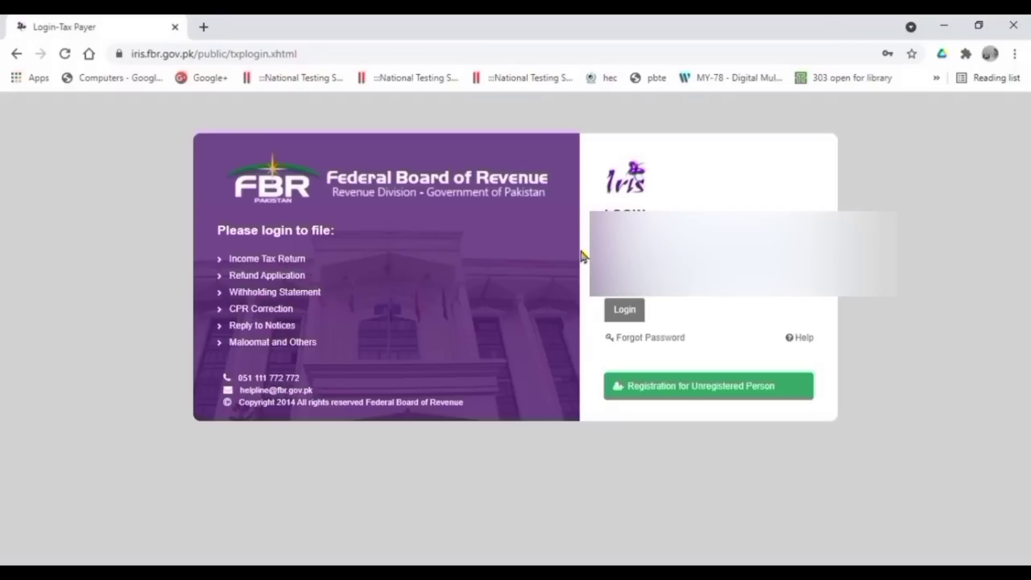
left_click(615, 315)
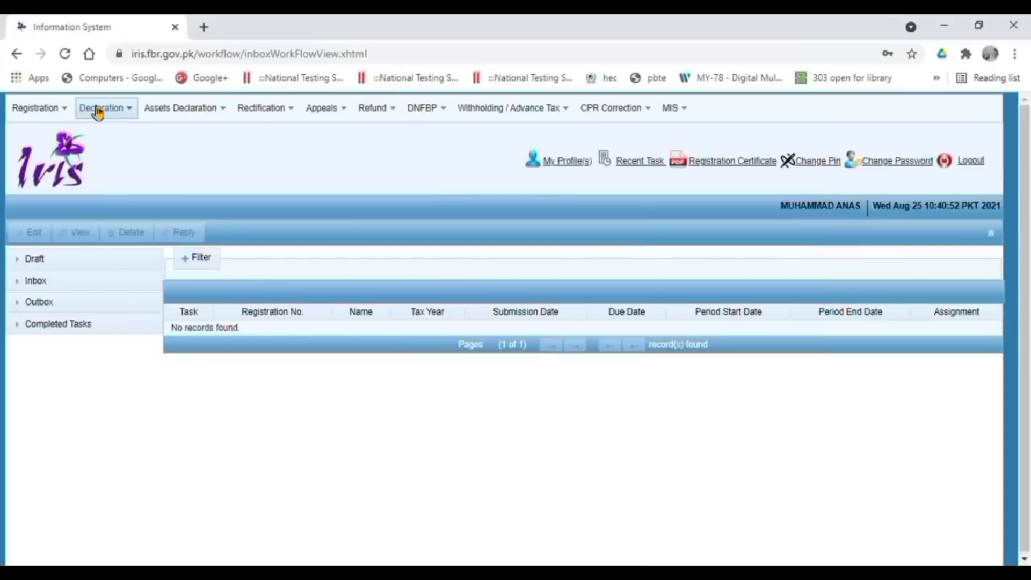
Step: Try to start an original Normal Return (Ind/AOP/COY) declaration and close its form without saving
left_click(98, 110)
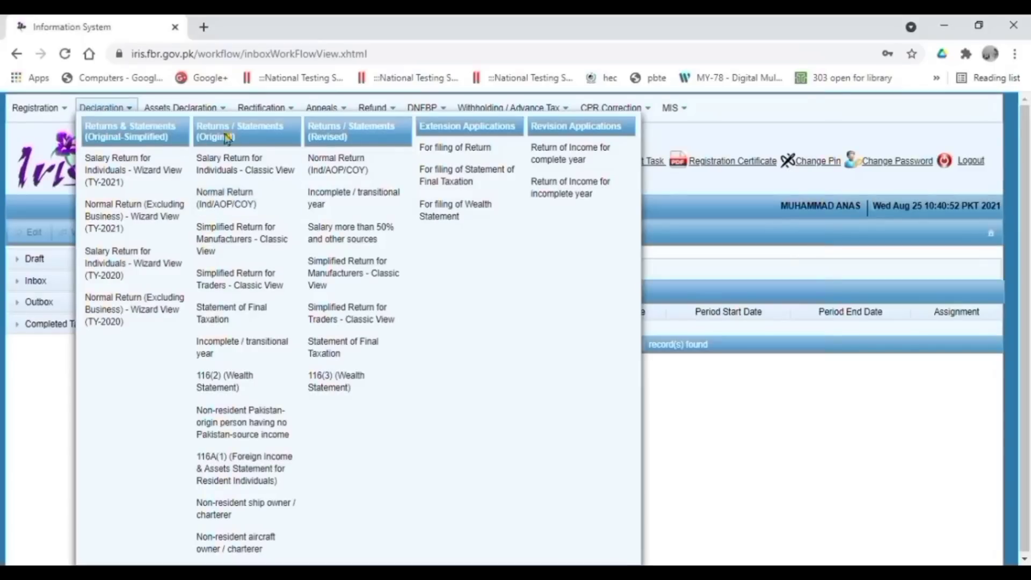
left_click(253, 203)
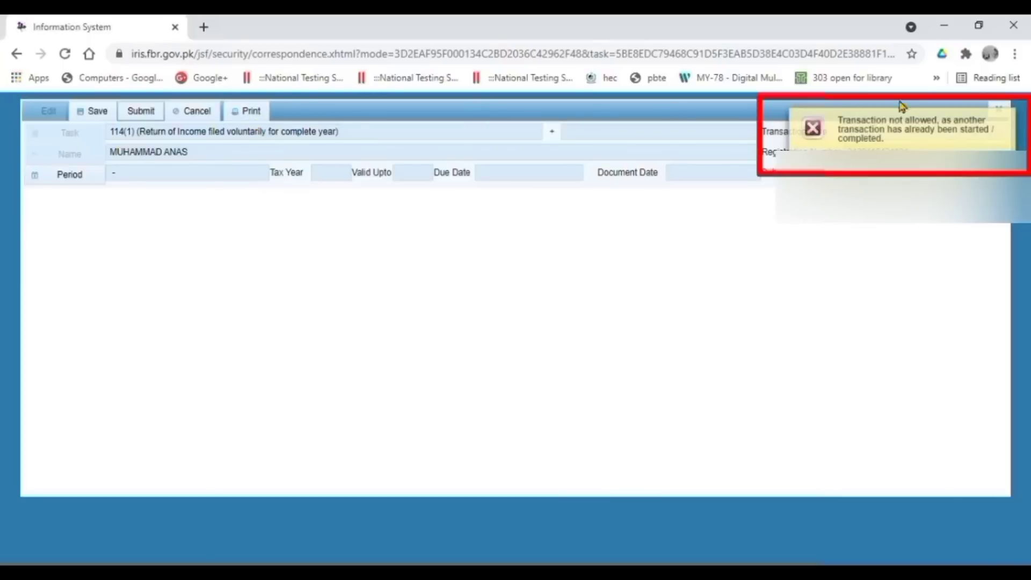
left_click(1009, 120)
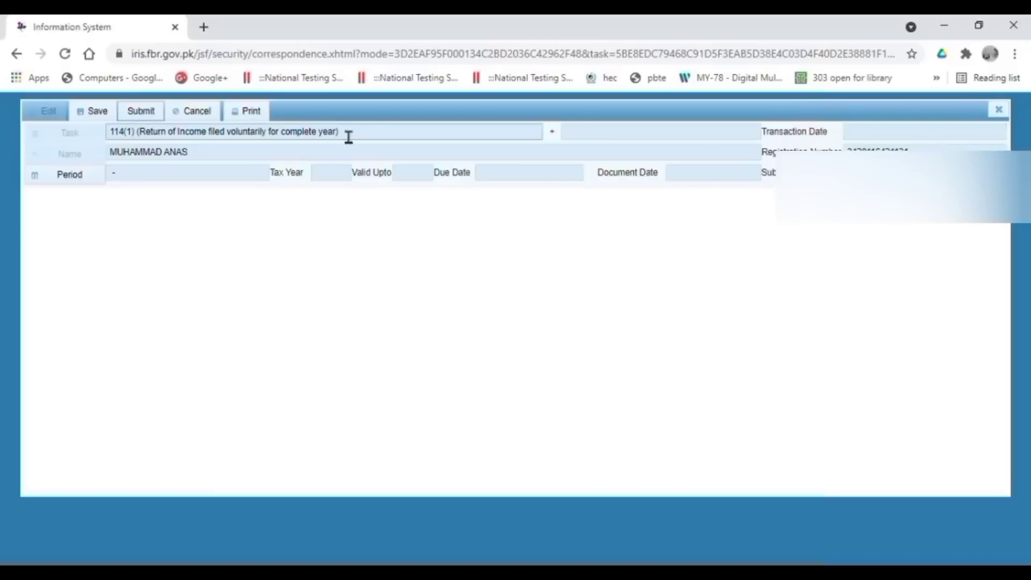
left_click(999, 111)
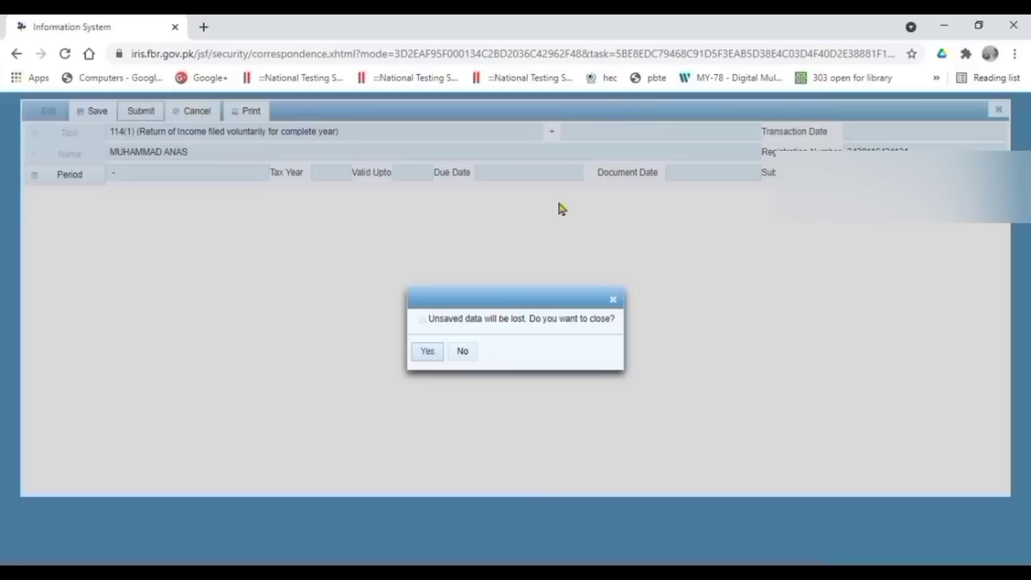
left_click(427, 349)
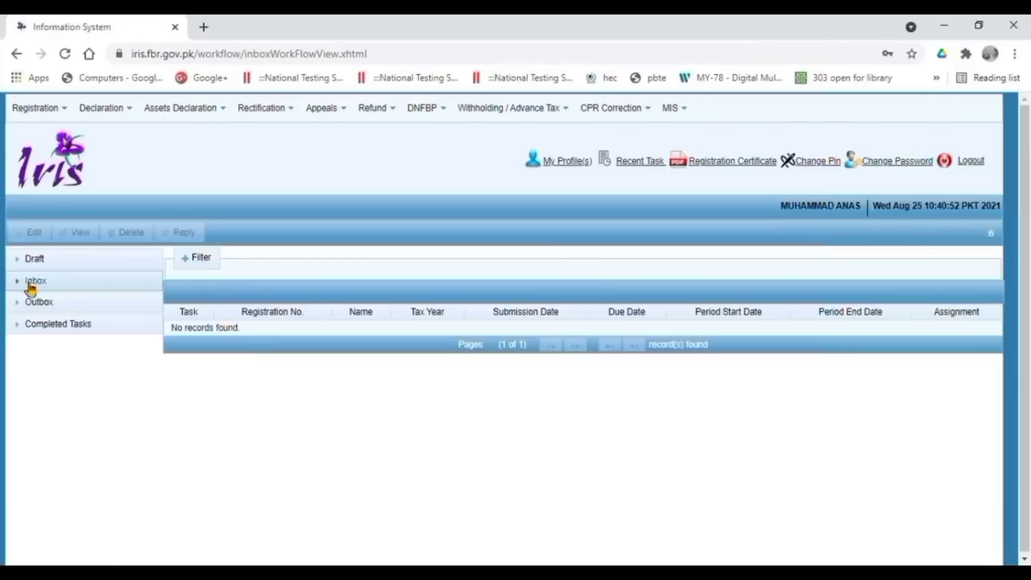
Step: Delete the draft 114(1) return for tax year 2021 and recheck the draft declarations
left_click(32, 269)
left_click(33, 278)
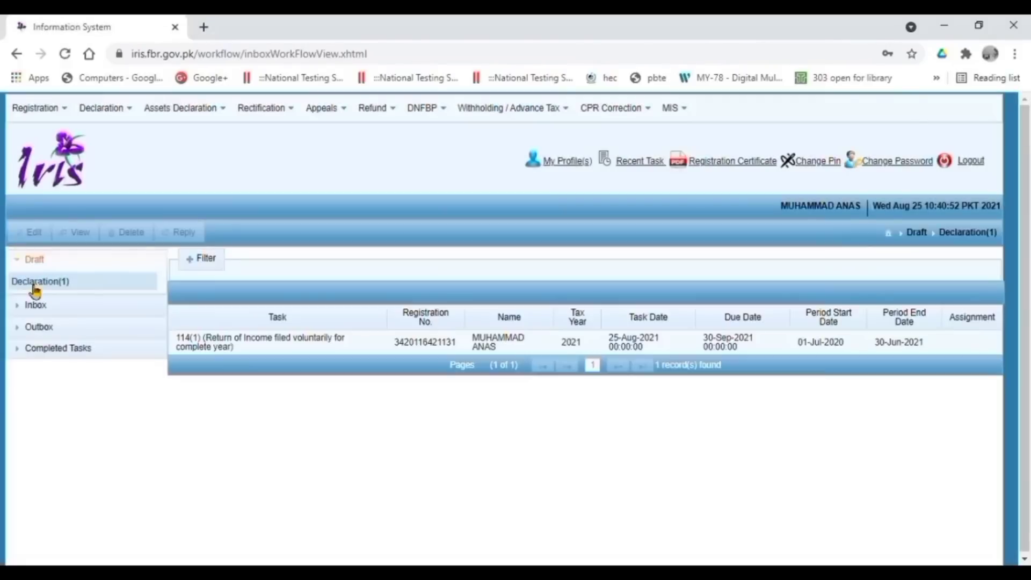
left_click(215, 334)
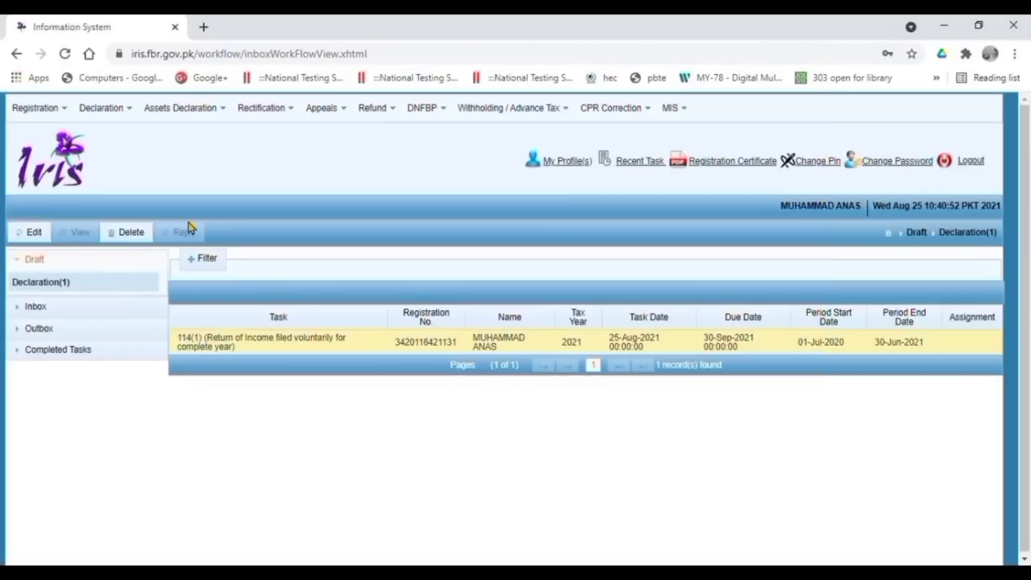
left_click(145, 234)
left_click(449, 354)
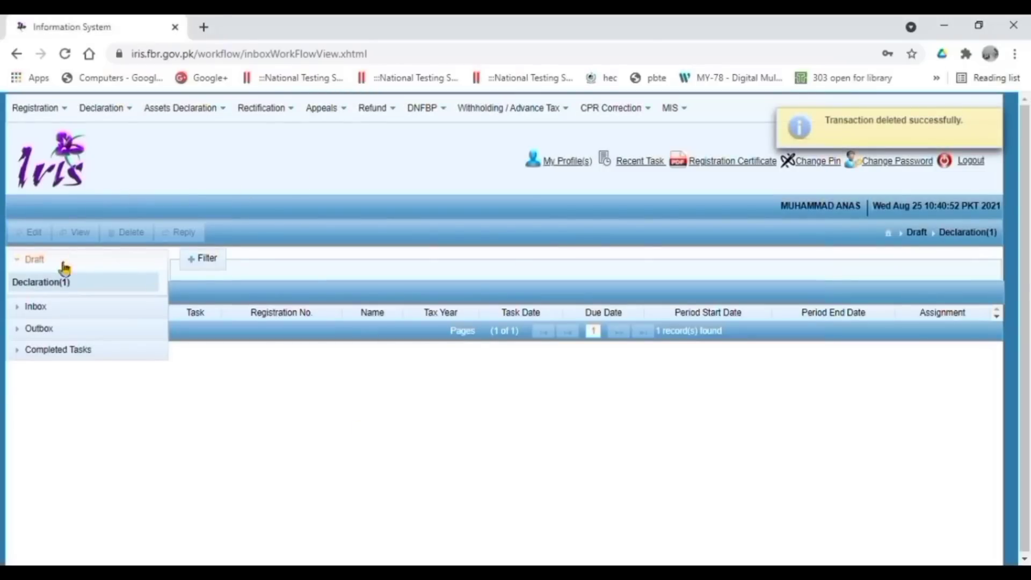
left_click(46, 304)
left_click(46, 260)
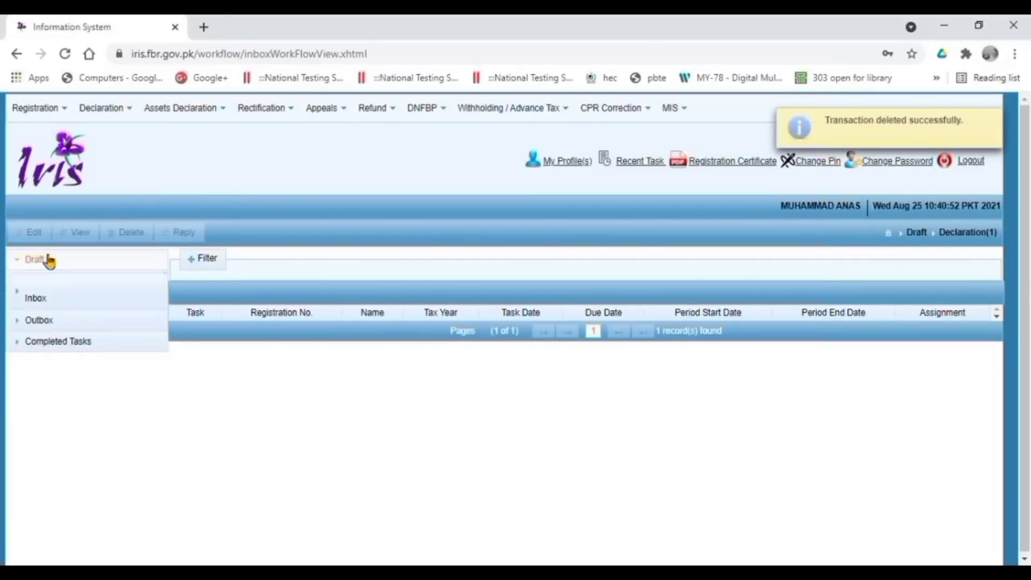
left_click(66, 292)
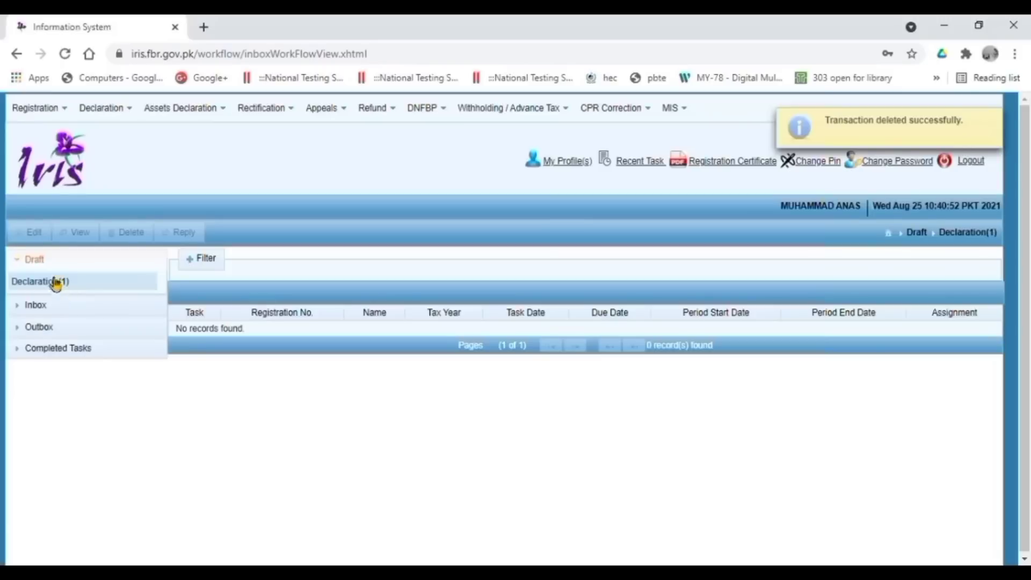
left_click(51, 260)
Step: Start a new original Normal Return (Ind/AOP/COY) declaration
left_click(101, 113)
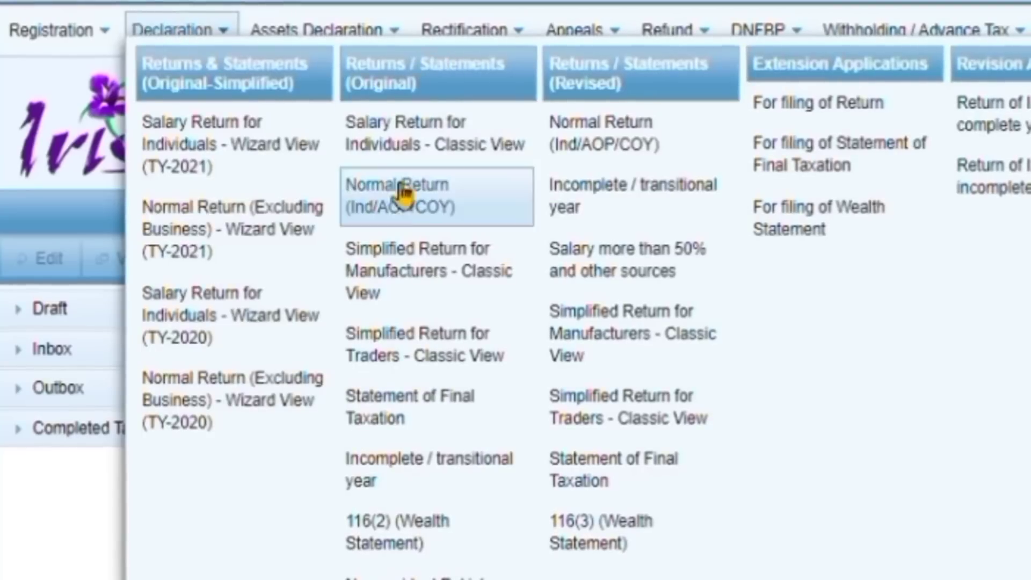
left_click(474, 212)
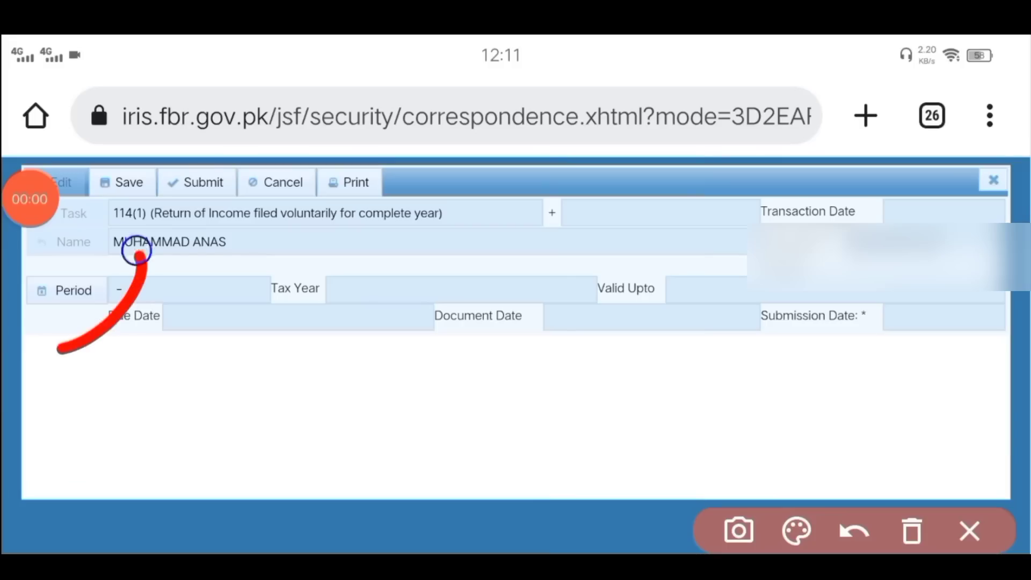
mouse_move(137, 253)
left_mouse_down()
mouse_move(134, 332)
mouse_move(153, 334)
left_mouse_up()
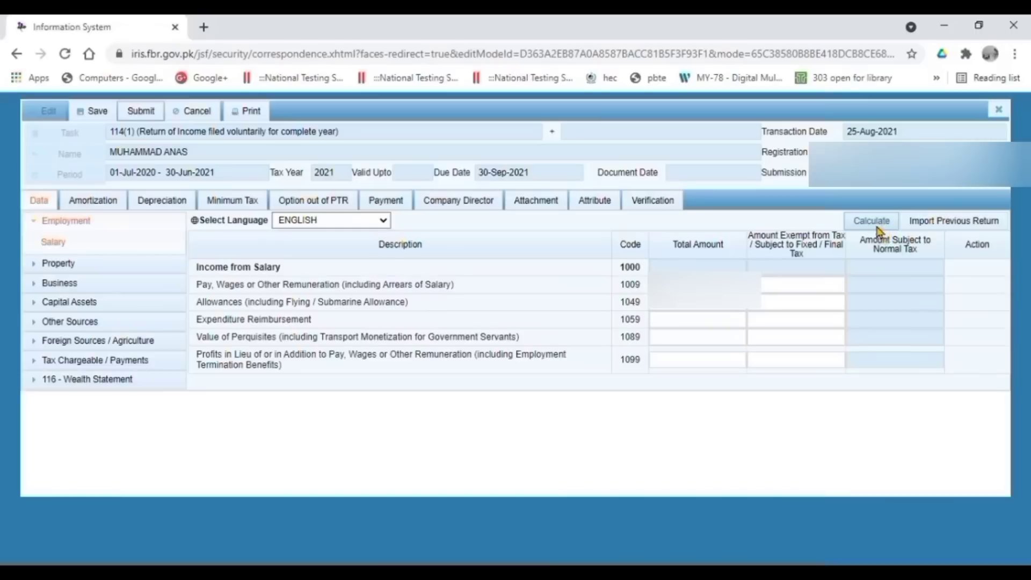
Step: Calculate the return with the salary entries and check the Tax Chargeable row in the Computations section
left_click(875, 224)
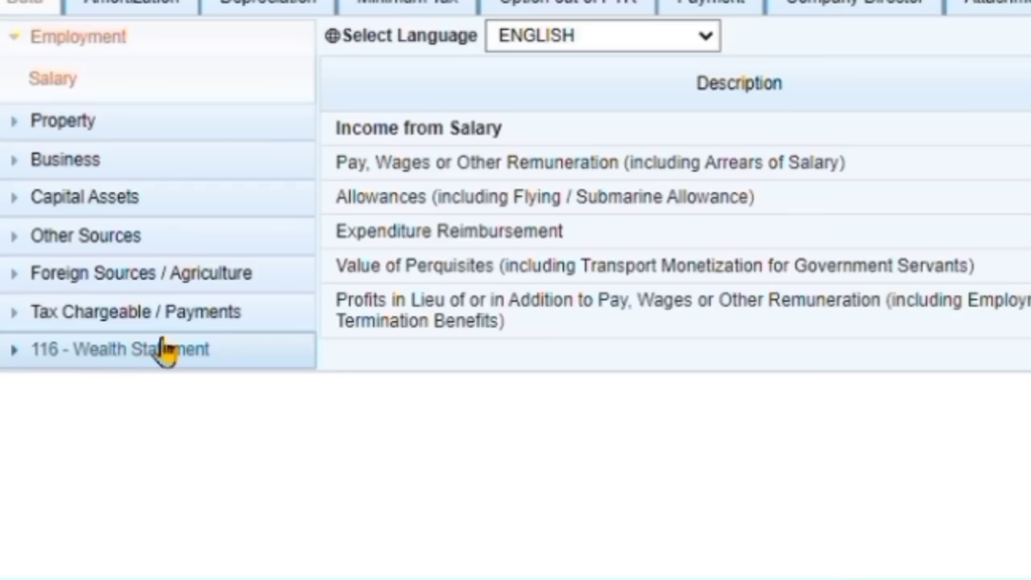
left_click(110, 380)
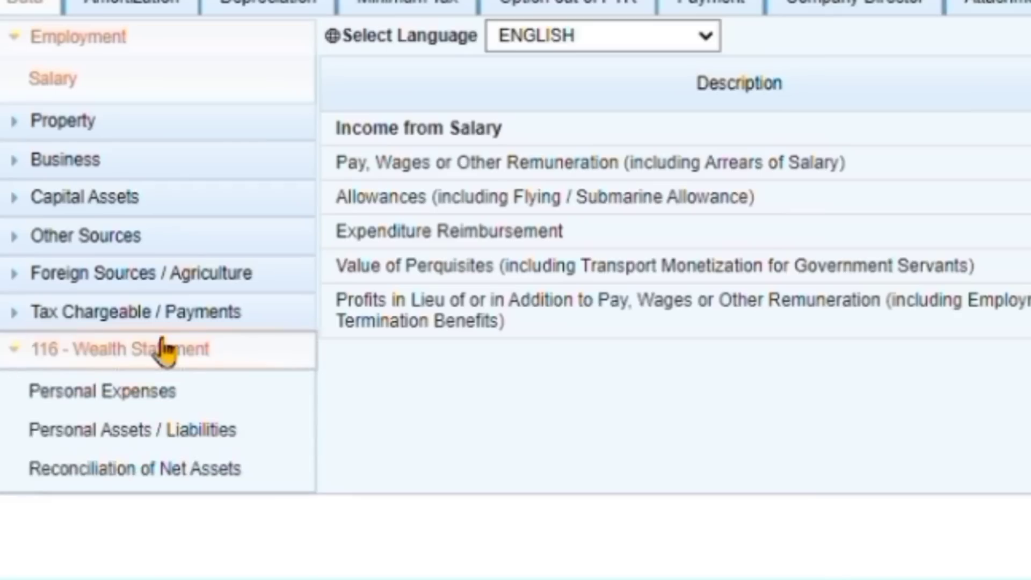
left_click(169, 470)
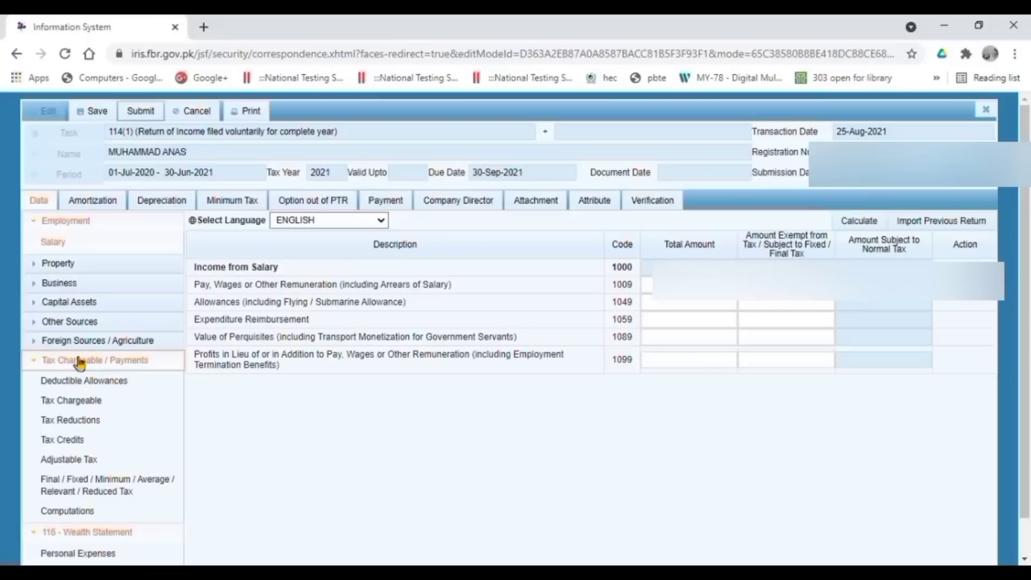
left_click(80, 511)
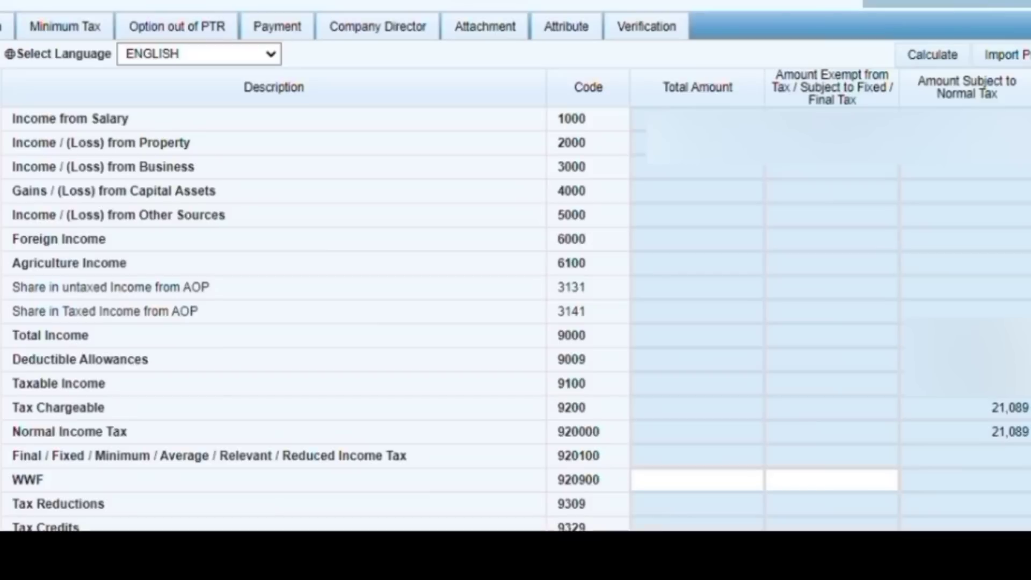
left_click_drag(198, 476, 929, 476)
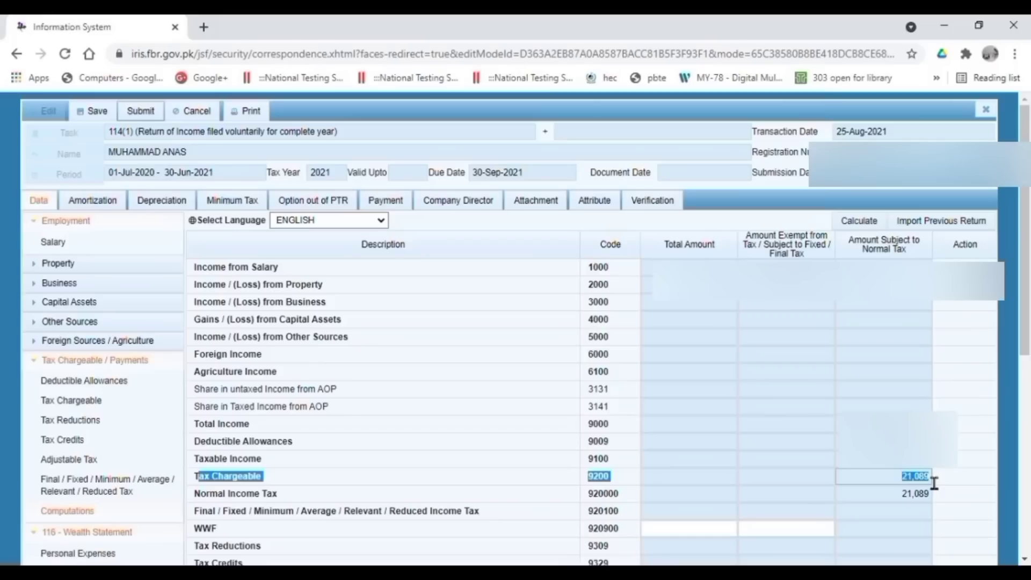
Step: Enter 5272 as the tax reduction for full-time teacher / researcher (code 9302) and recalculate the return
left_click(78, 421)
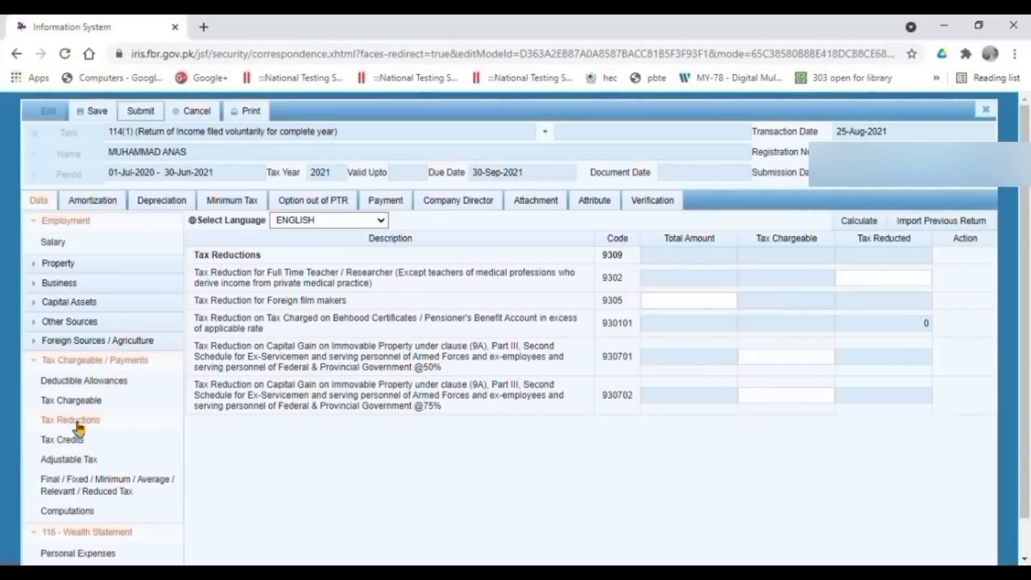
type("5272")
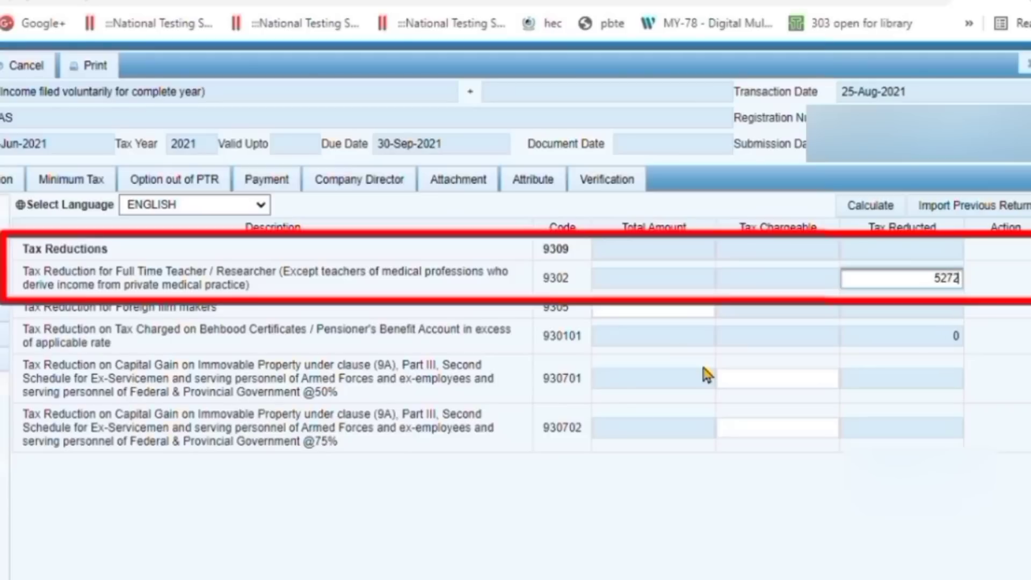
left_click(871, 207)
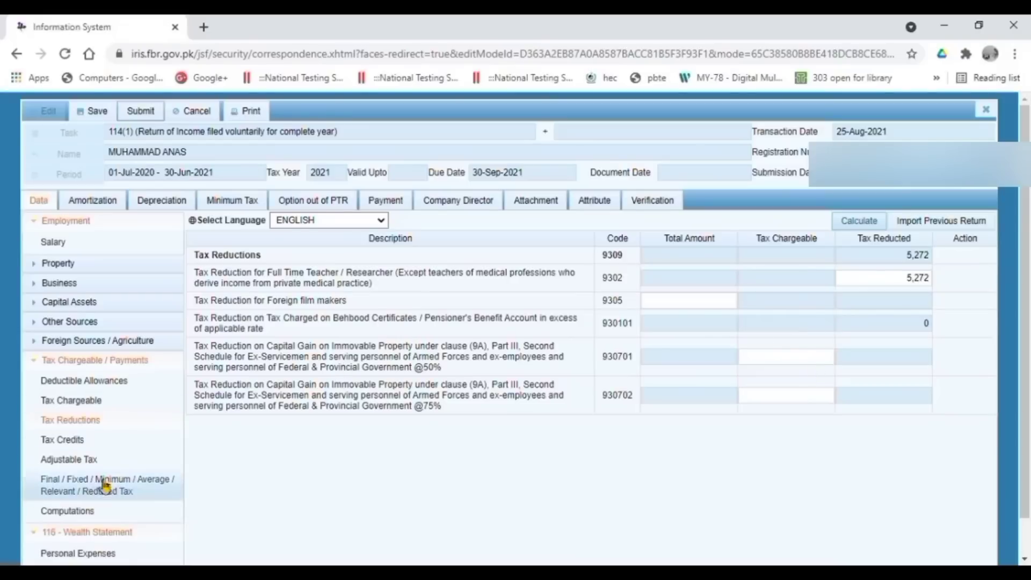
Step: In Adjustable Tax, enter 15817 as tax deducted for Salary of Employees u/s 149 and recalculate the return
left_click(89, 461)
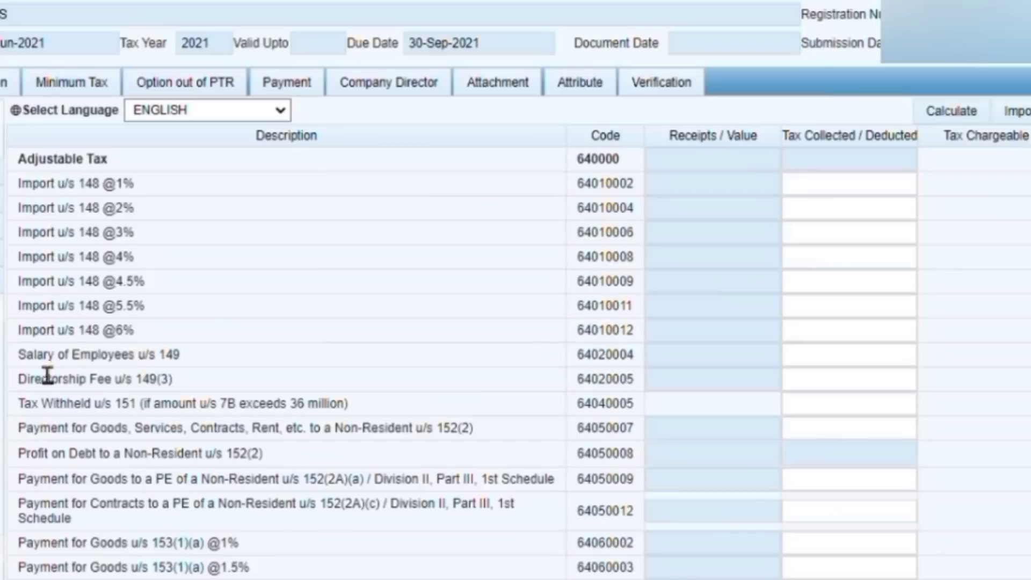
left_click_drag(193, 396, 649, 399)
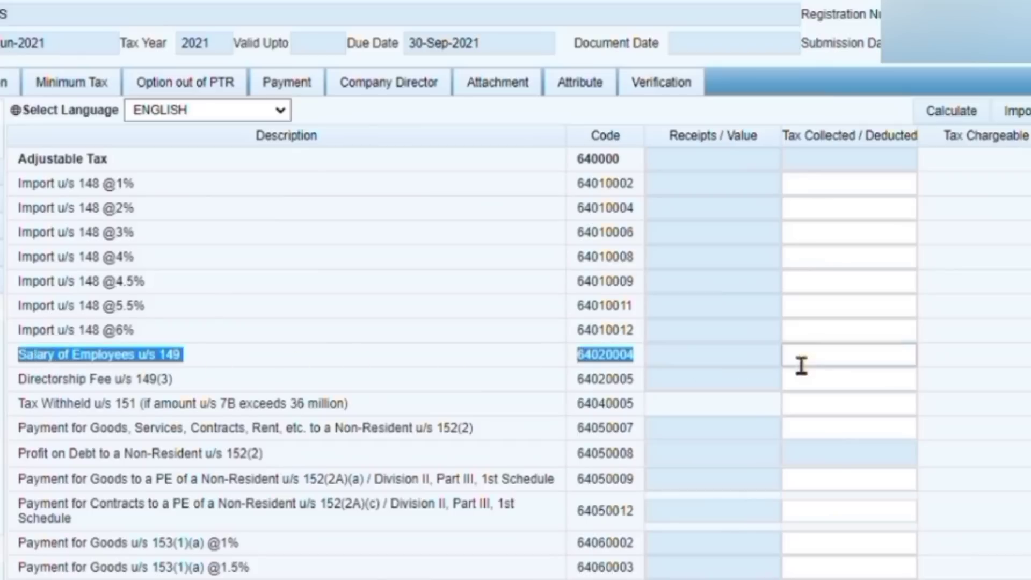
left_click(959, 359)
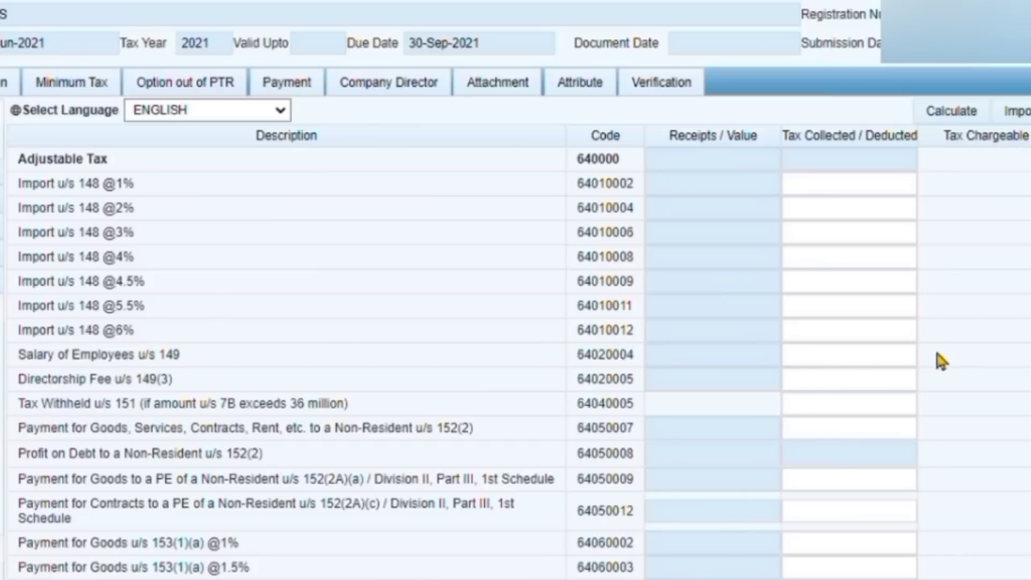
left_click(910, 357)
type("158")
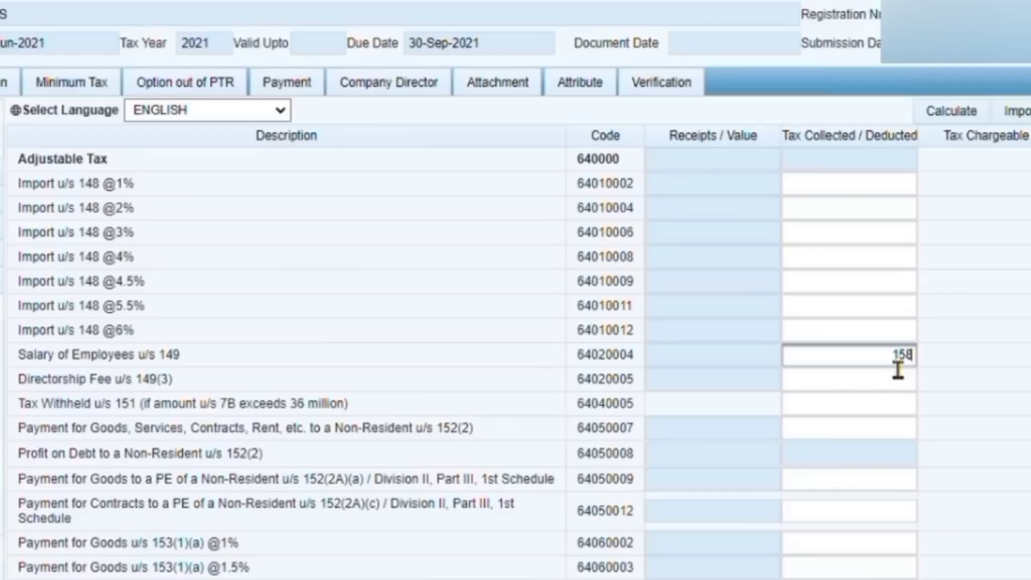
type("17")
left_click(965, 111)
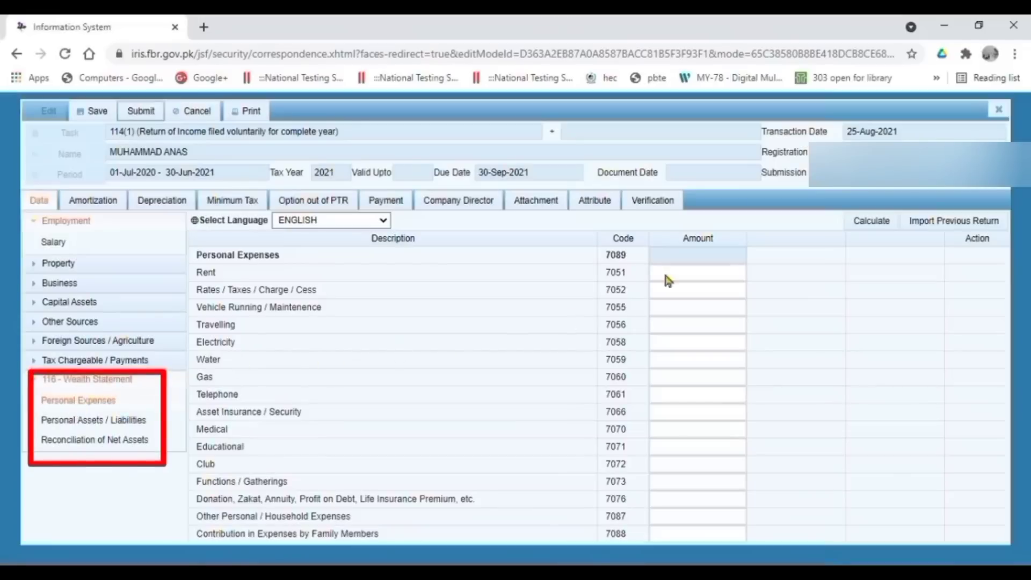
Step: Fill in personal expenses: rent 0, vehicle 120,000, travelling 60,000, telephone 15,000, medical 120,000, functions 15,000, donations 61,596, other household 613,931, and calculate
left_click(716, 280)
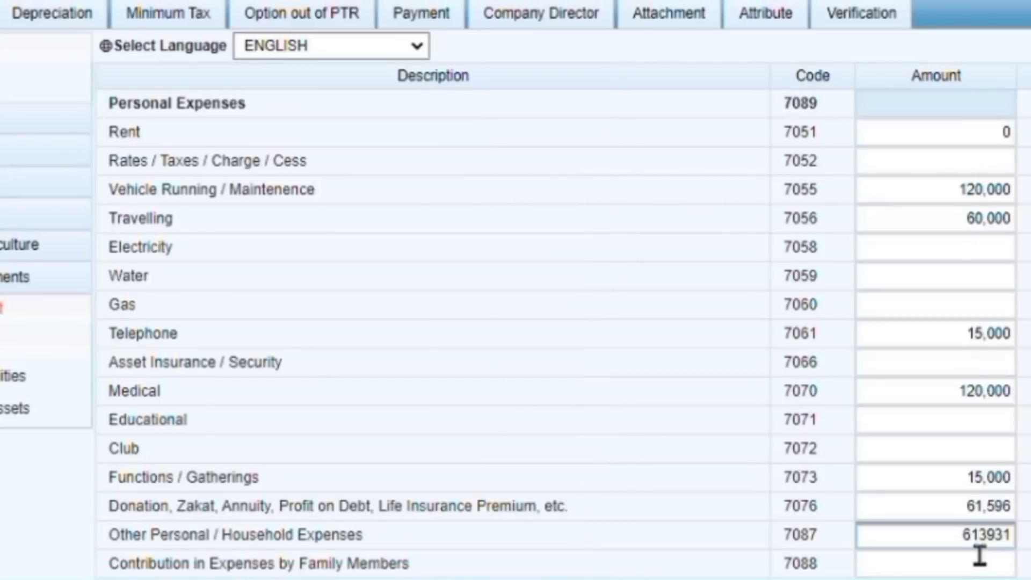
left_click(980, 559)
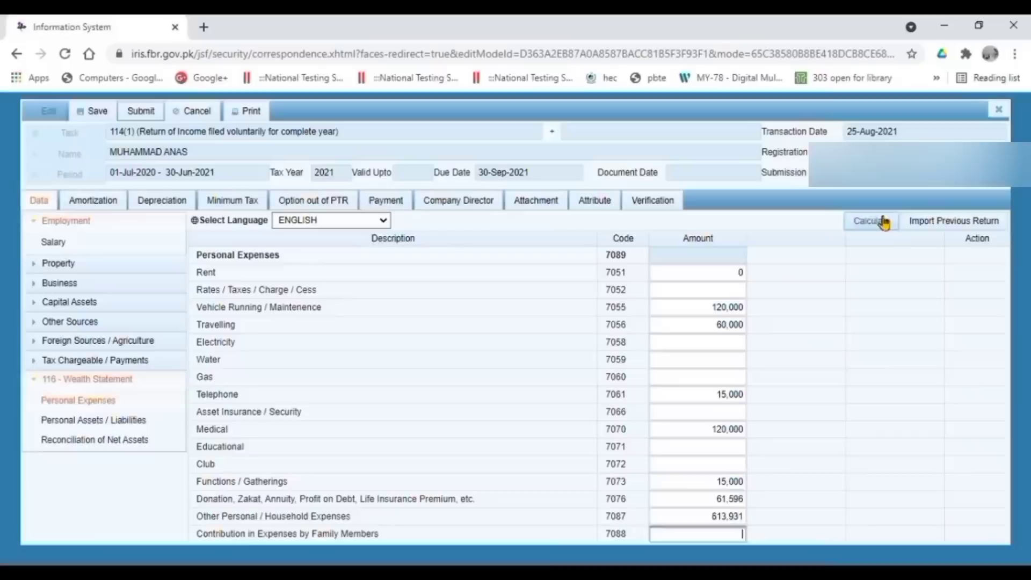
left_click(882, 222)
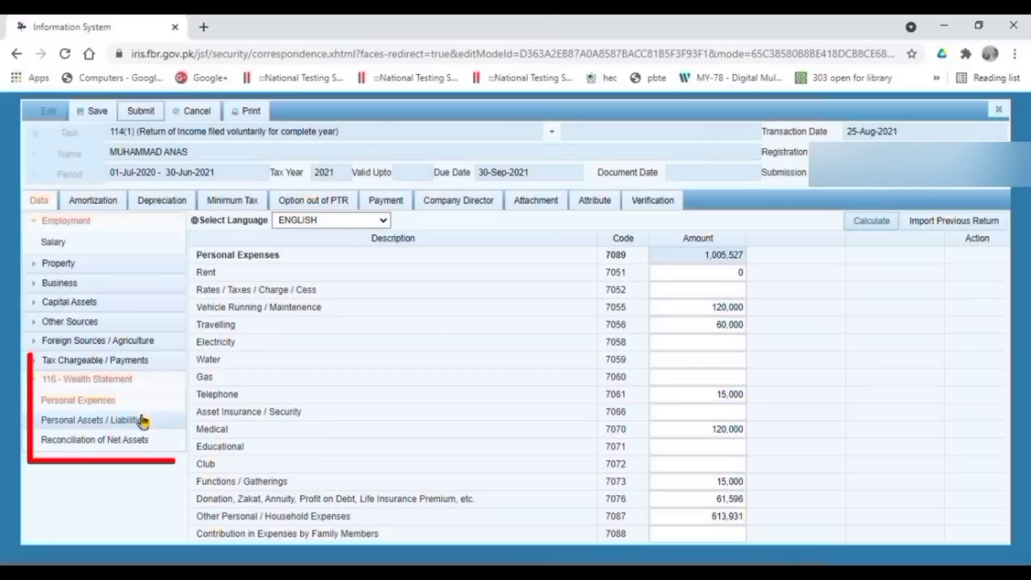
Step: Add a current bank account entry under Investment (Non-Business), code 7006, in Personal Assets / Liabilities
left_click(141, 420)
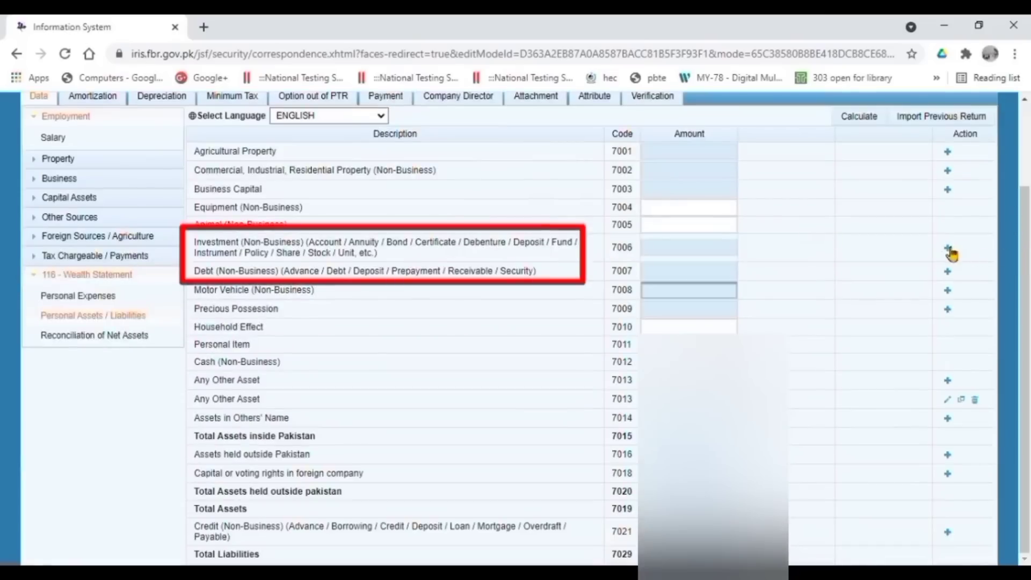
left_click(948, 248)
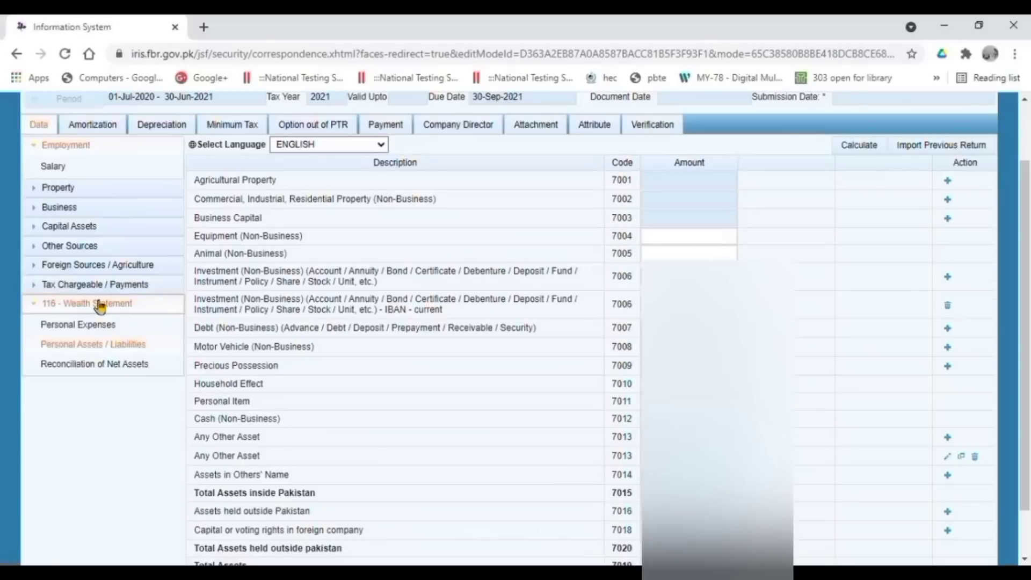
Step: Review the Reconciliation of Net Assets and Personal Expenses sections, and expand the Tax Chargeable / Payments section
left_click(111, 365)
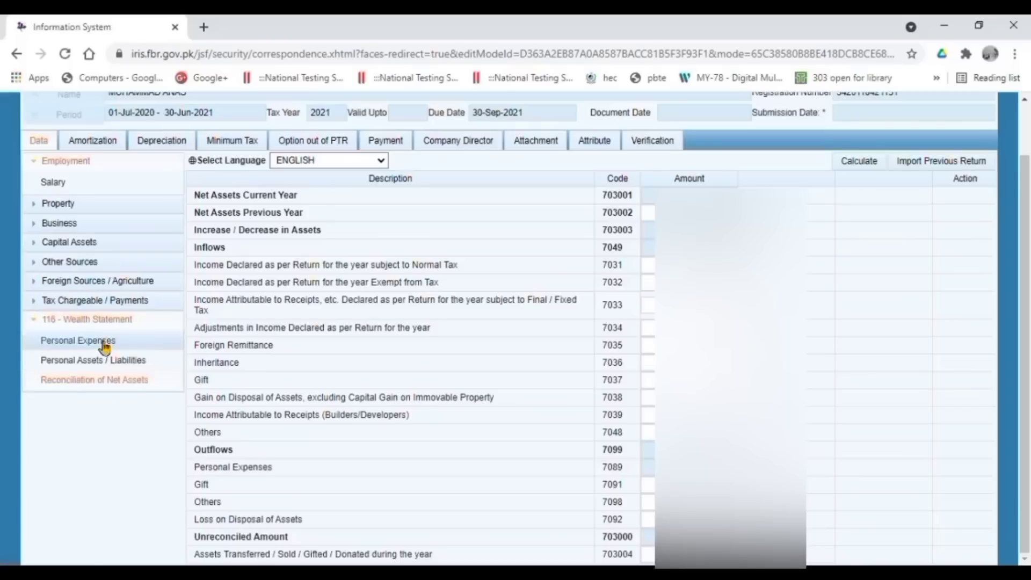
left_click(103, 345)
left_click(115, 363)
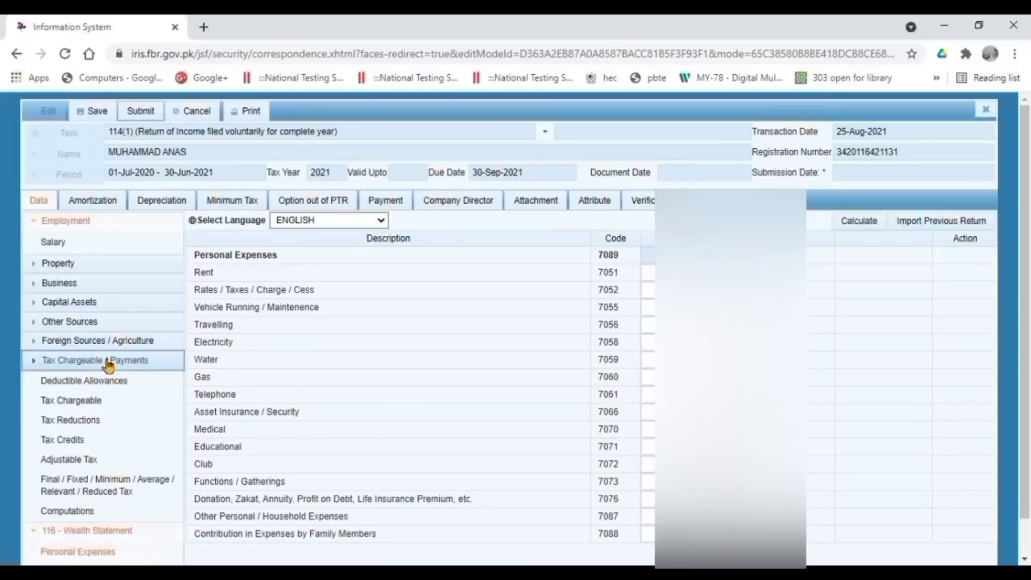
Step: Review the Personal Assets / Liabilities and Reconciliation of Net Assets sections of the wealth statement
left_click(110, 360)
left_click(115, 420)
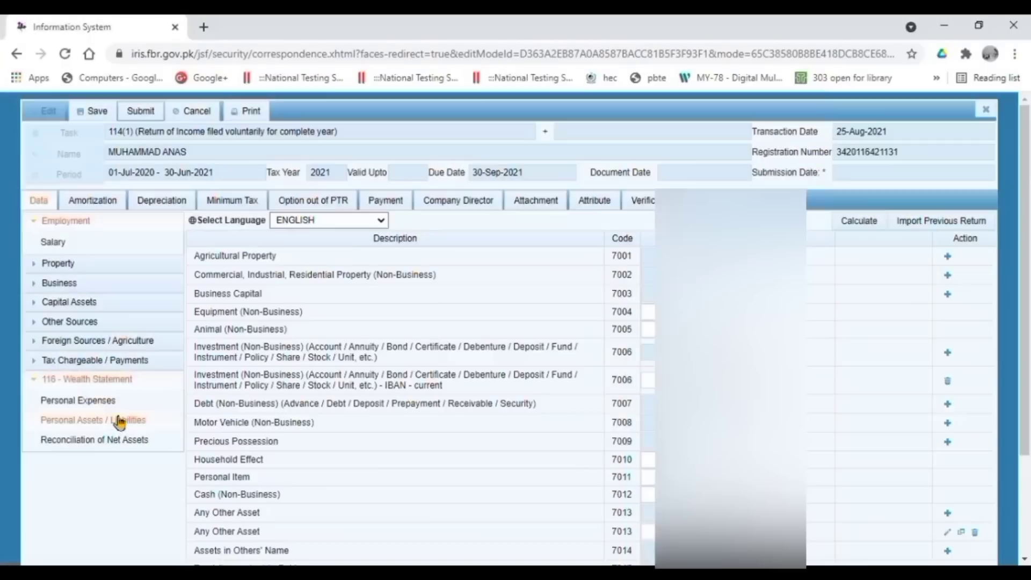
scroll(516, 322, "down", 2)
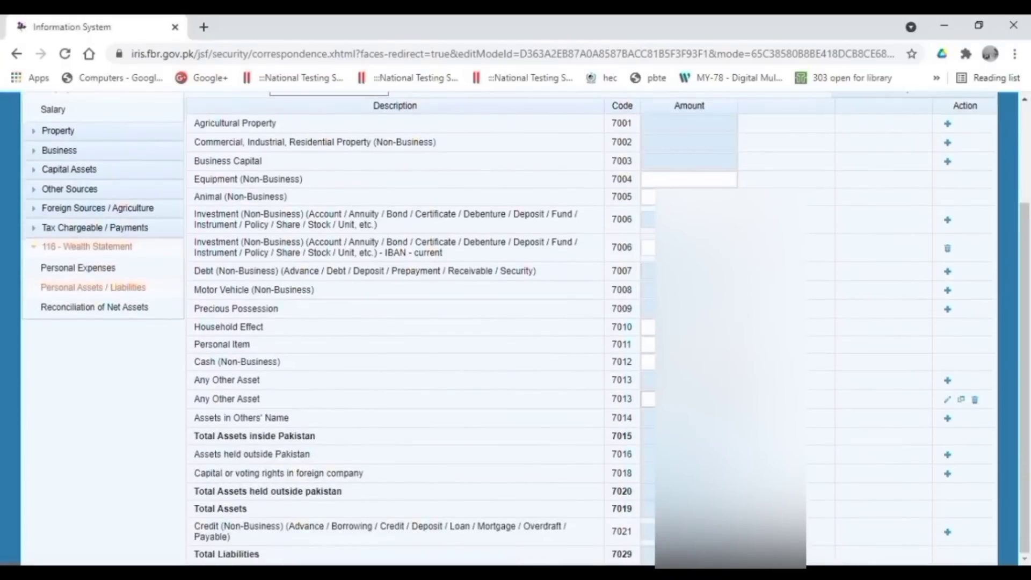
left_click(156, 308)
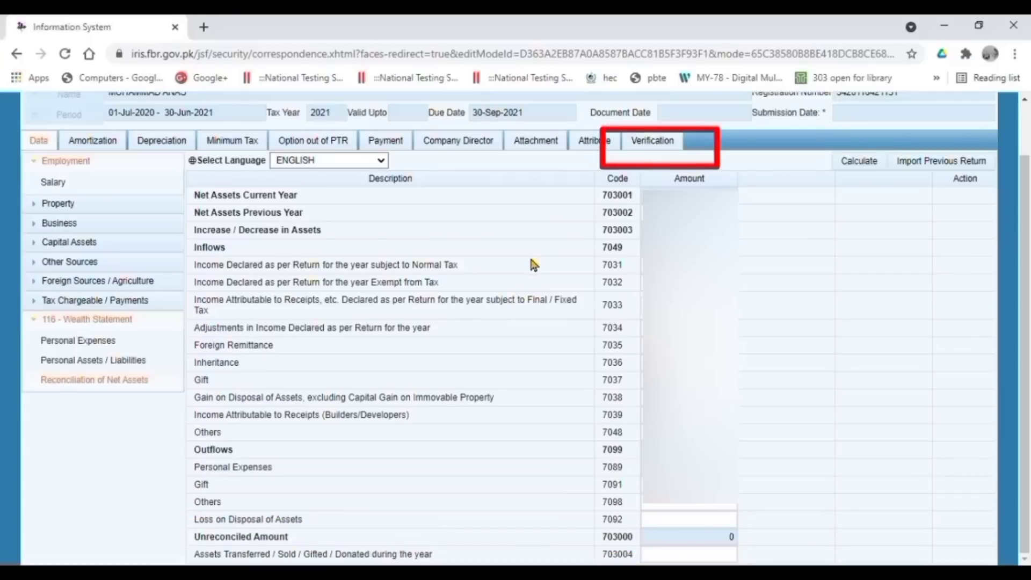
Step: Open the return's verification declaration, enter the verification PIN, and verify it
left_click(669, 143)
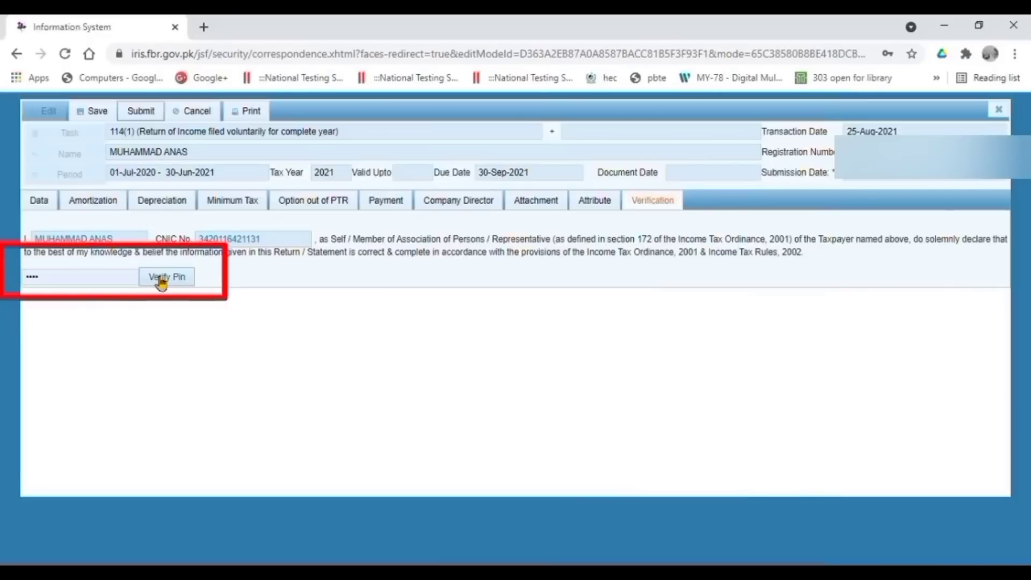
left_click(161, 278)
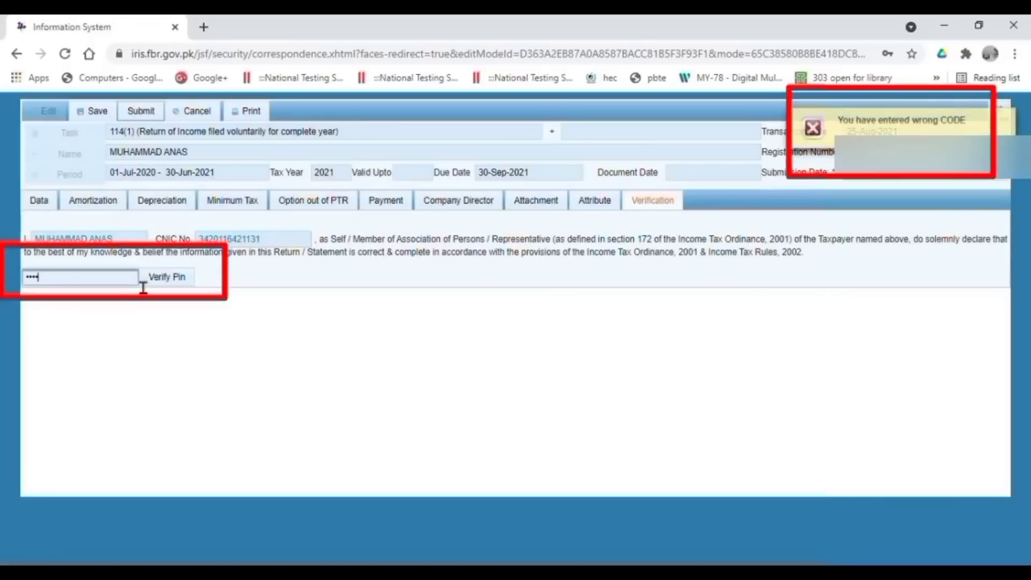
key("BackSpace")
key("BackSpace")
key("BackSpace")
key("BackSpace")
type("***")
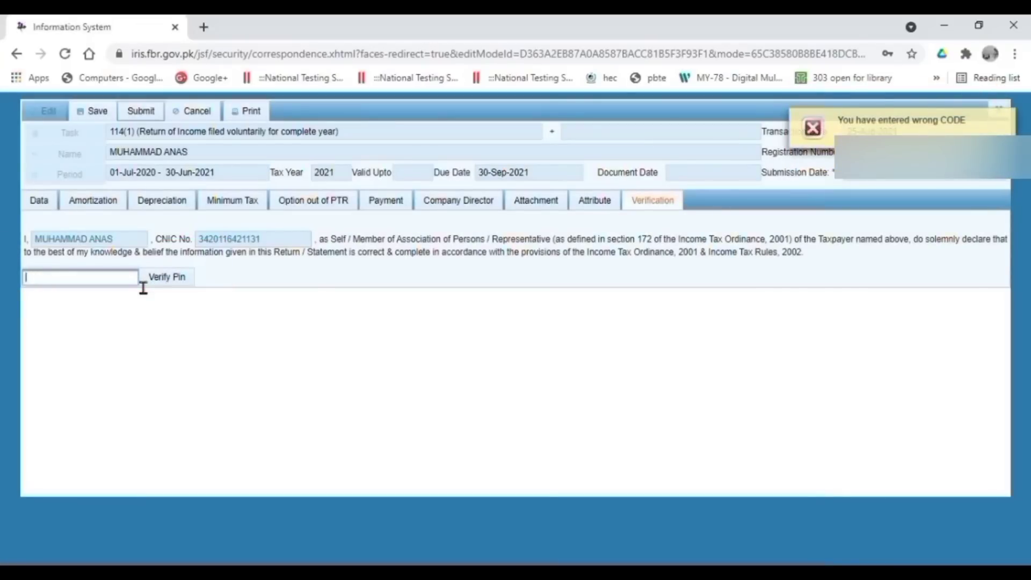
type("*")
left_click(151, 283)
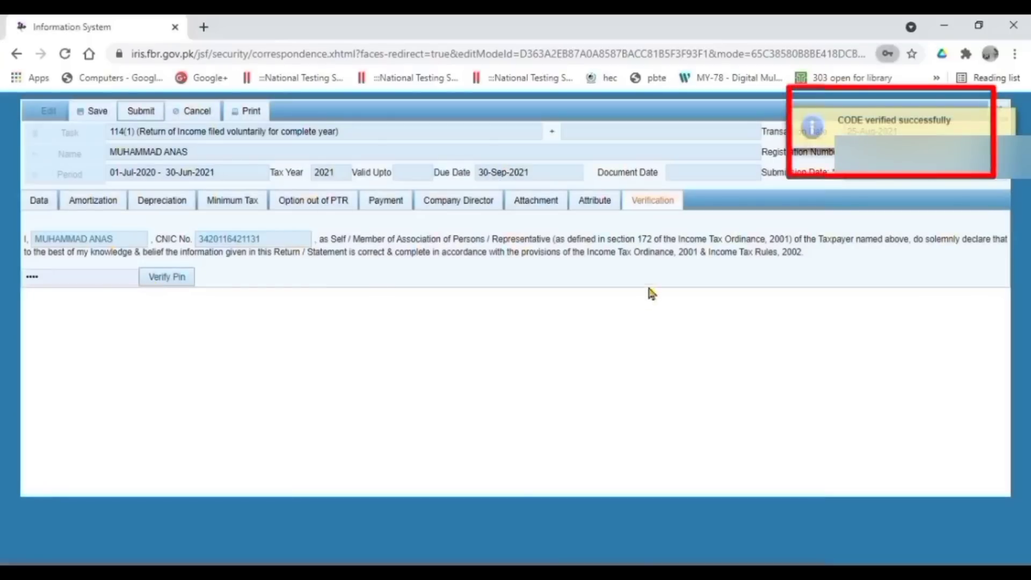
Step: Submit the verified 2021 return of income and confirm the submission
left_click(142, 112)
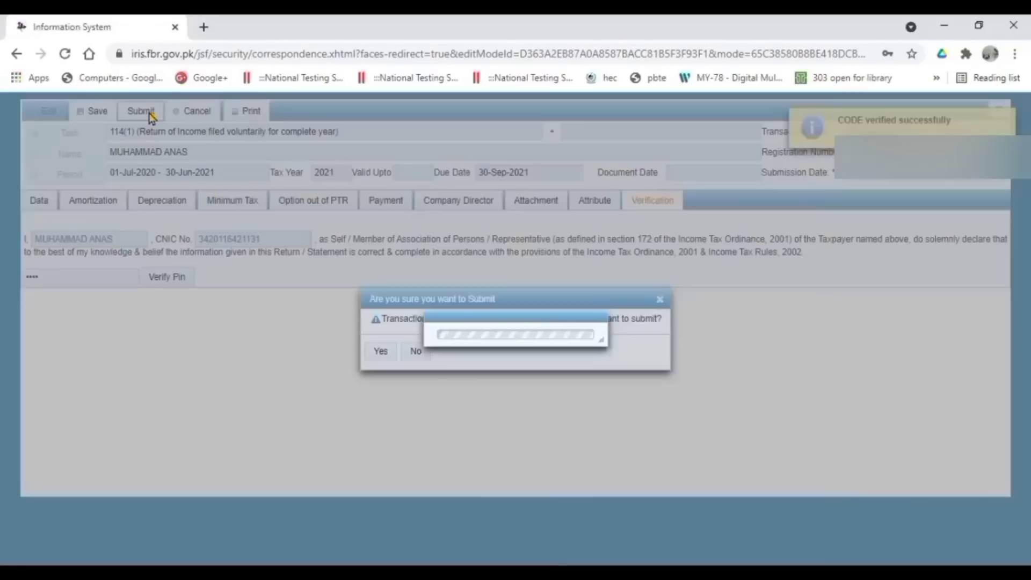
left_click(383, 354)
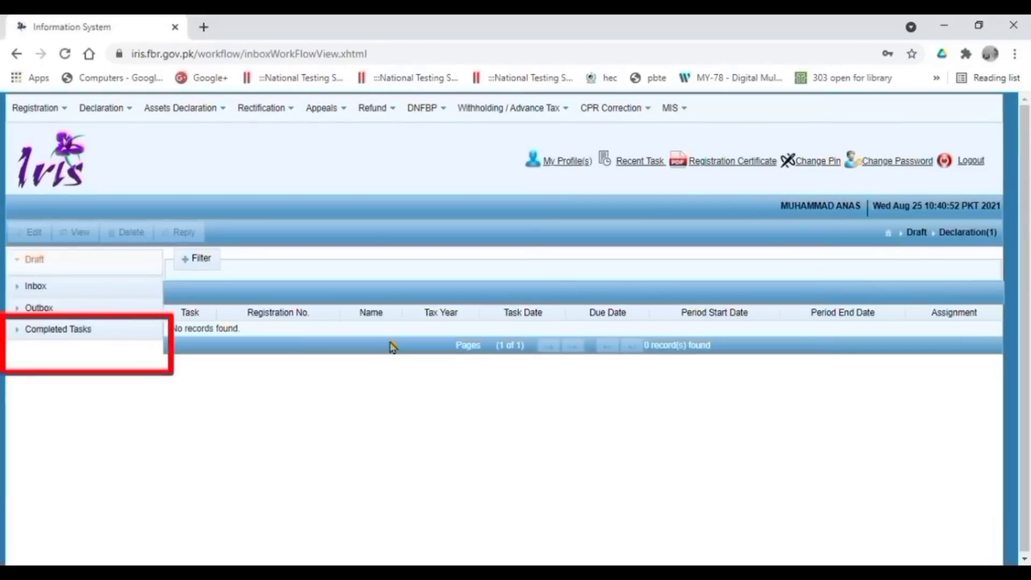
Step: Open the submitted 2021 return, 114(1), for viewing from the completed declaration tasks
left_click(89, 329)
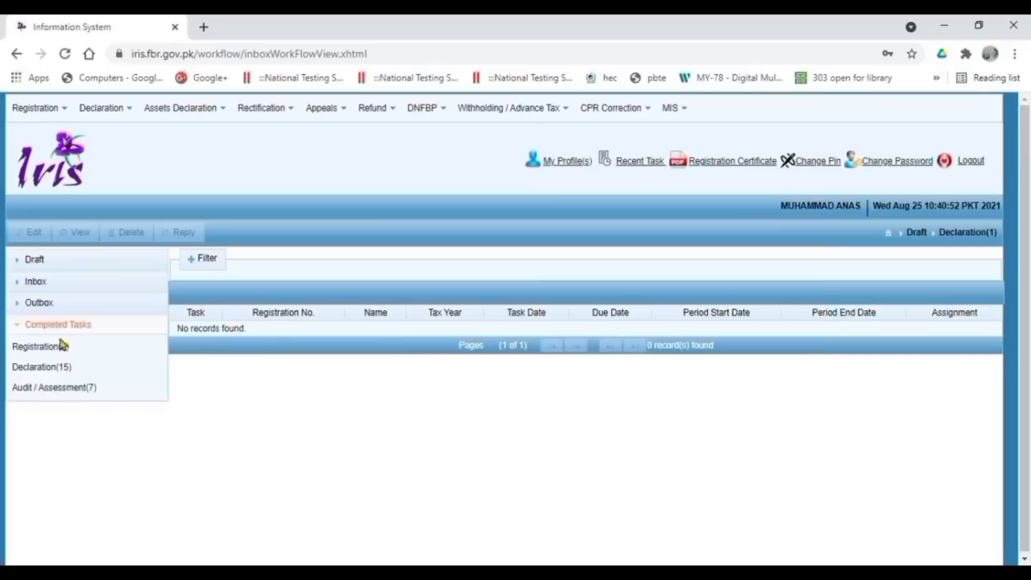
left_click(49, 369)
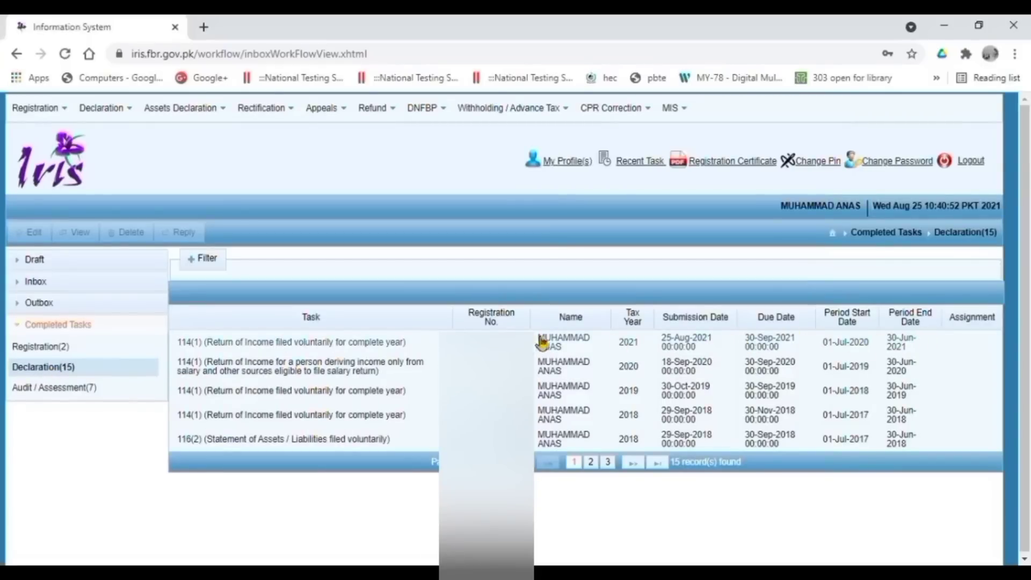
left_click(329, 341)
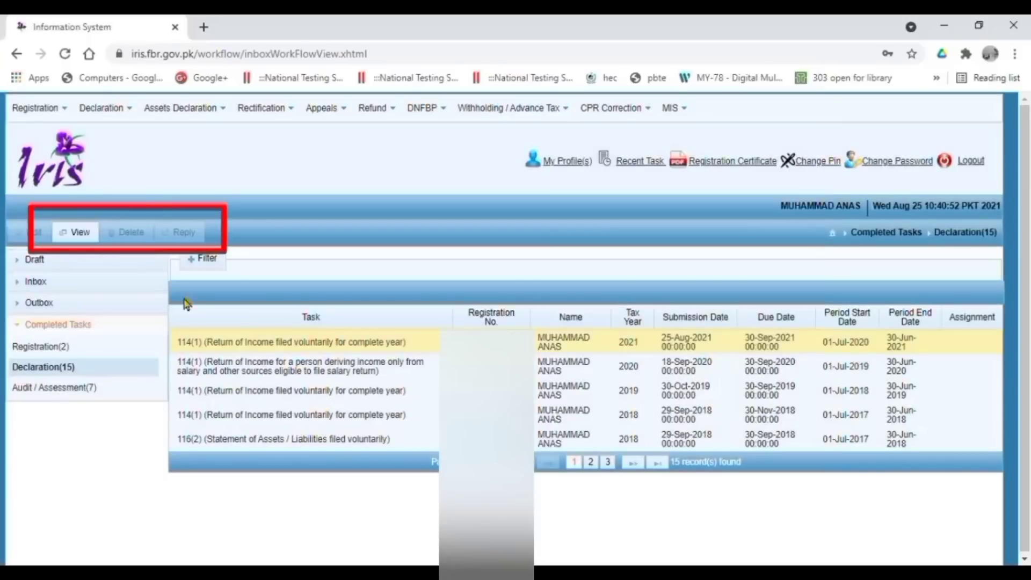
left_click(93, 243)
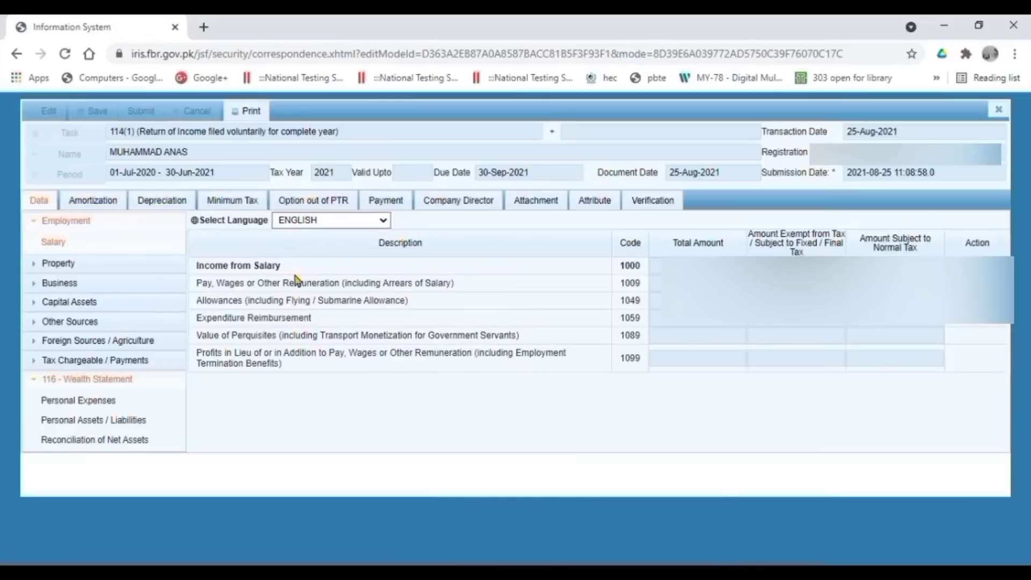
Step: Print the submitted return to a PDF and open the downloaded declaration file
left_click(259, 111)
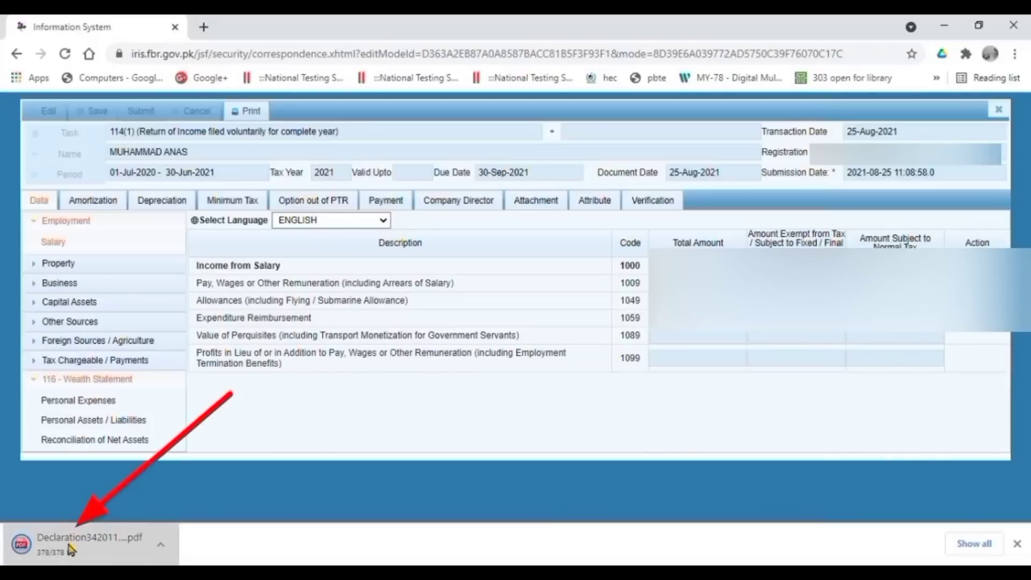
left_click(71, 549)
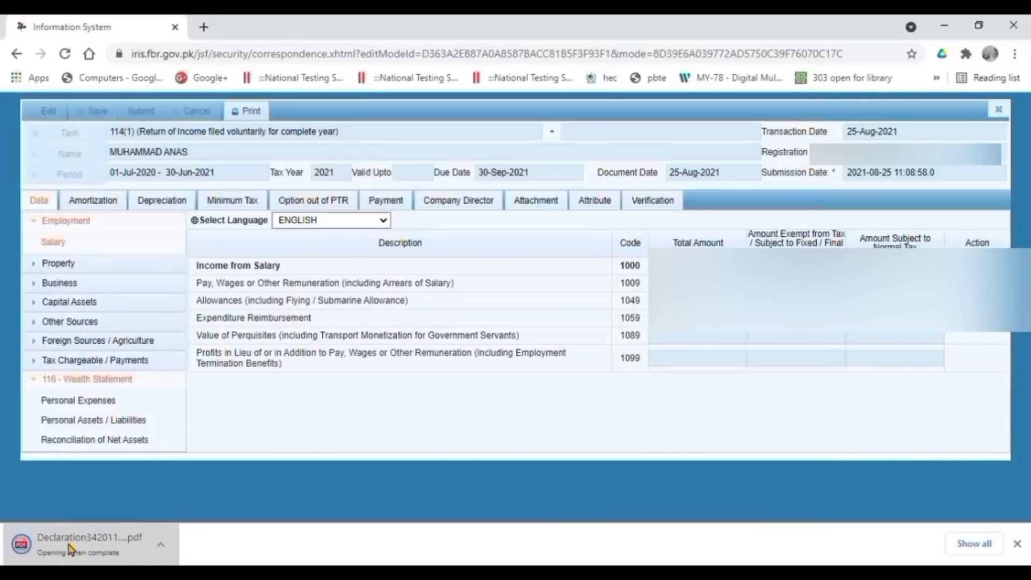